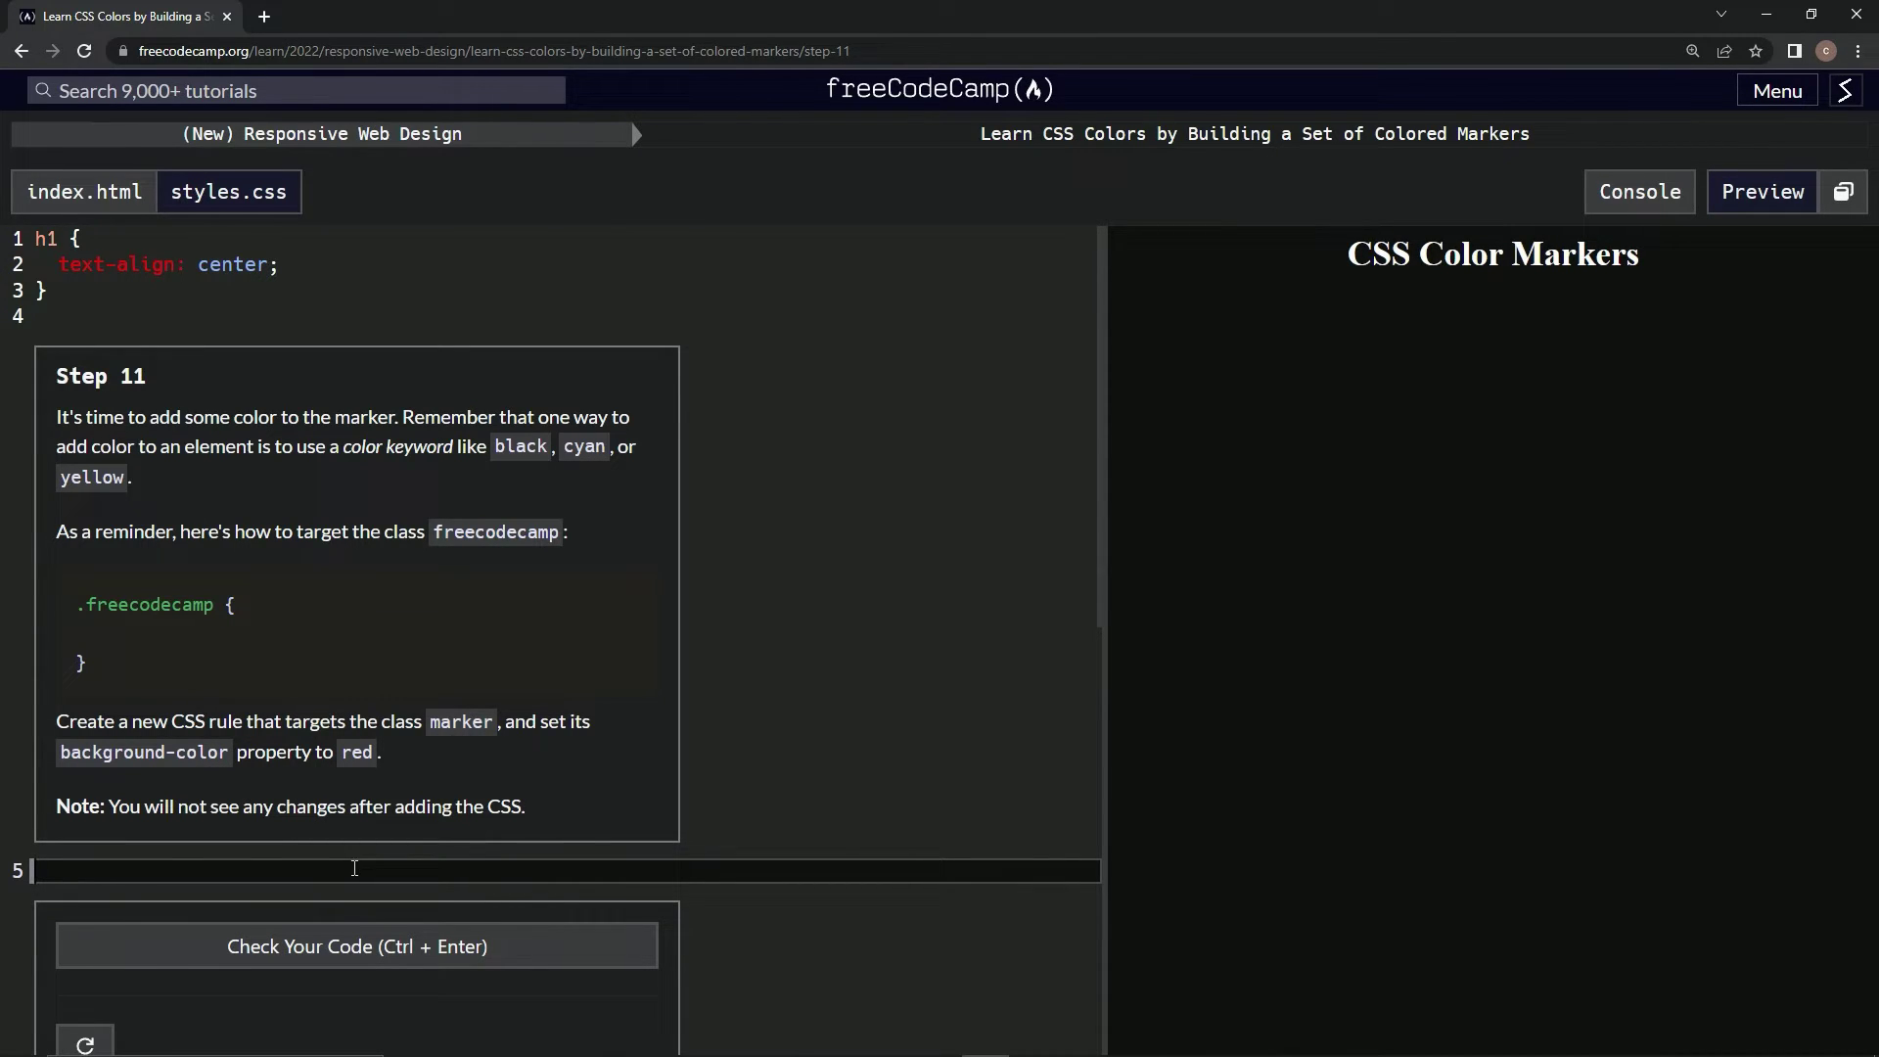
{"action": "type", "text": ".marker"}
{"action": "type", "text": " {"}
- Write the .marker rule in styles.css with the declaration background-color: red;
{"action": "key", "text": "Return"}
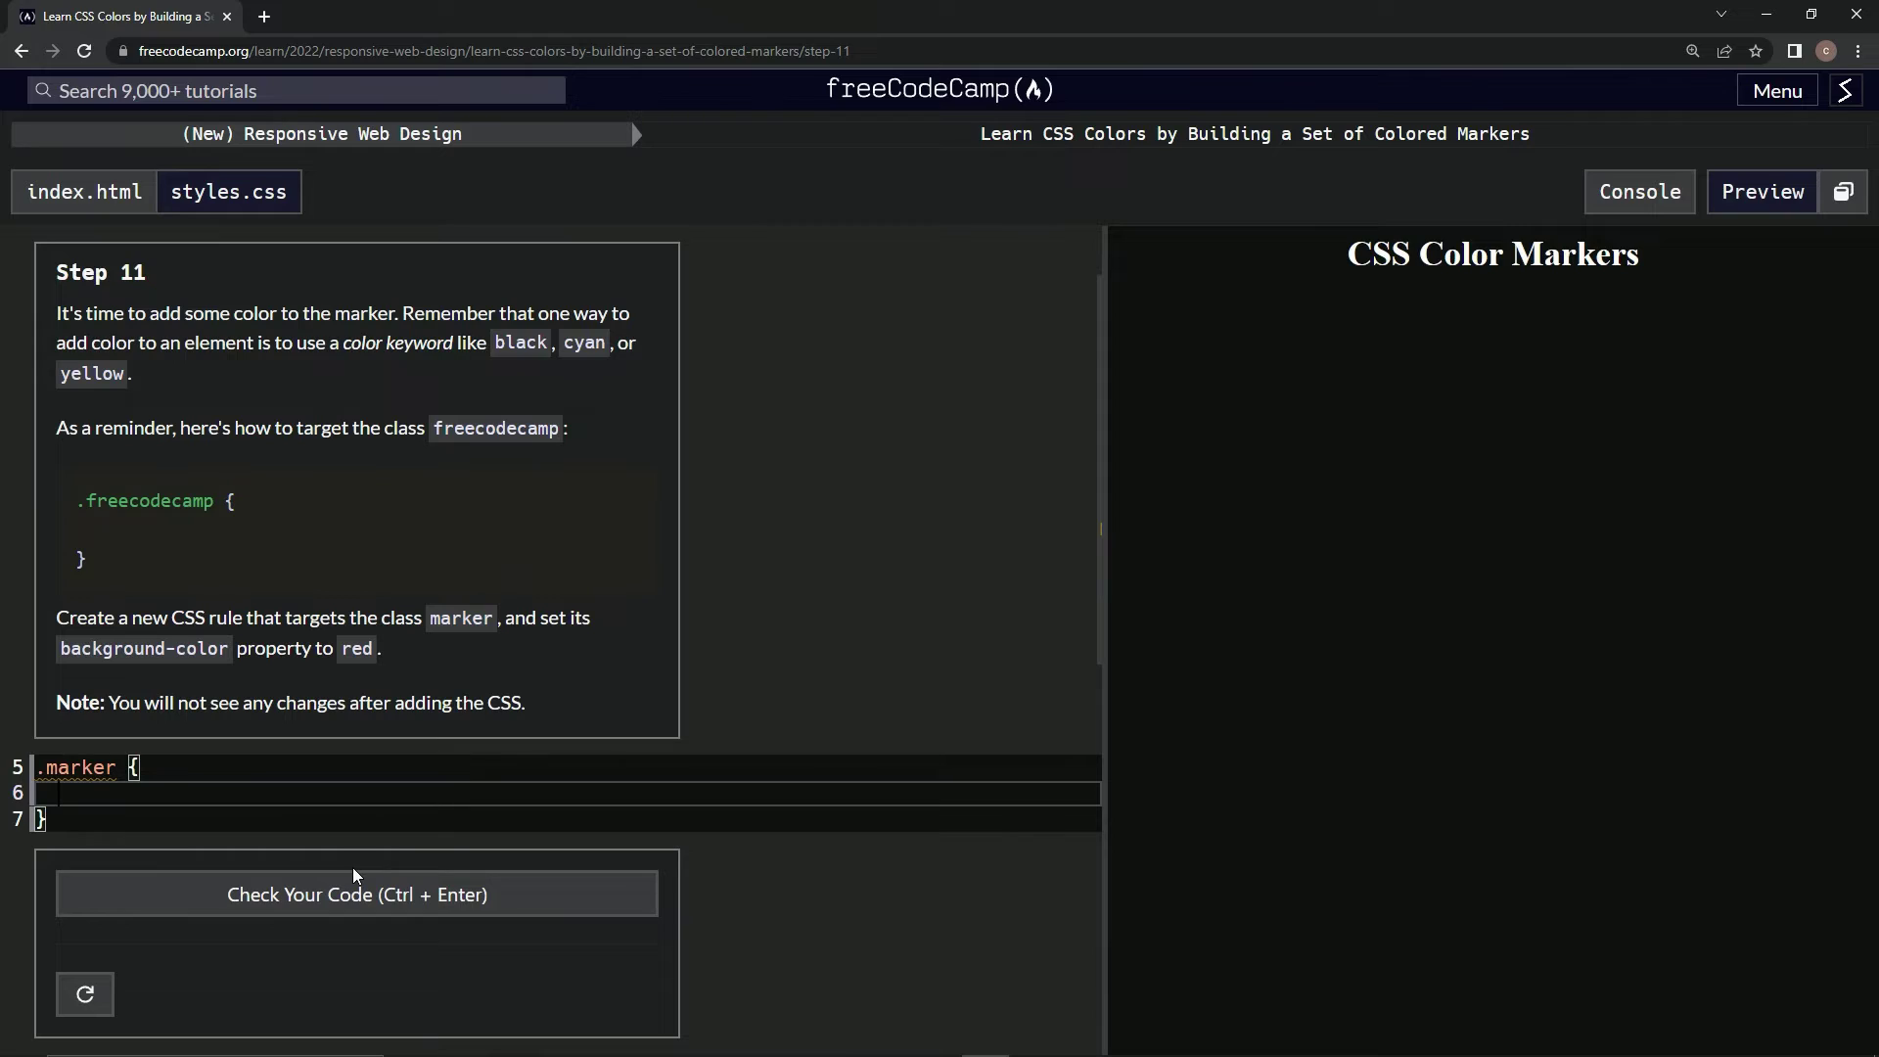
{"action": "type", "text": "backgrou"}
{"action": "type", "text": "nd"}
{"action": "type", "text": "-color"}
{"action": "type", "text": ": red"}
{"action": "key", "text": "BackSpace"}
{"action": "type", "text": "d;"}
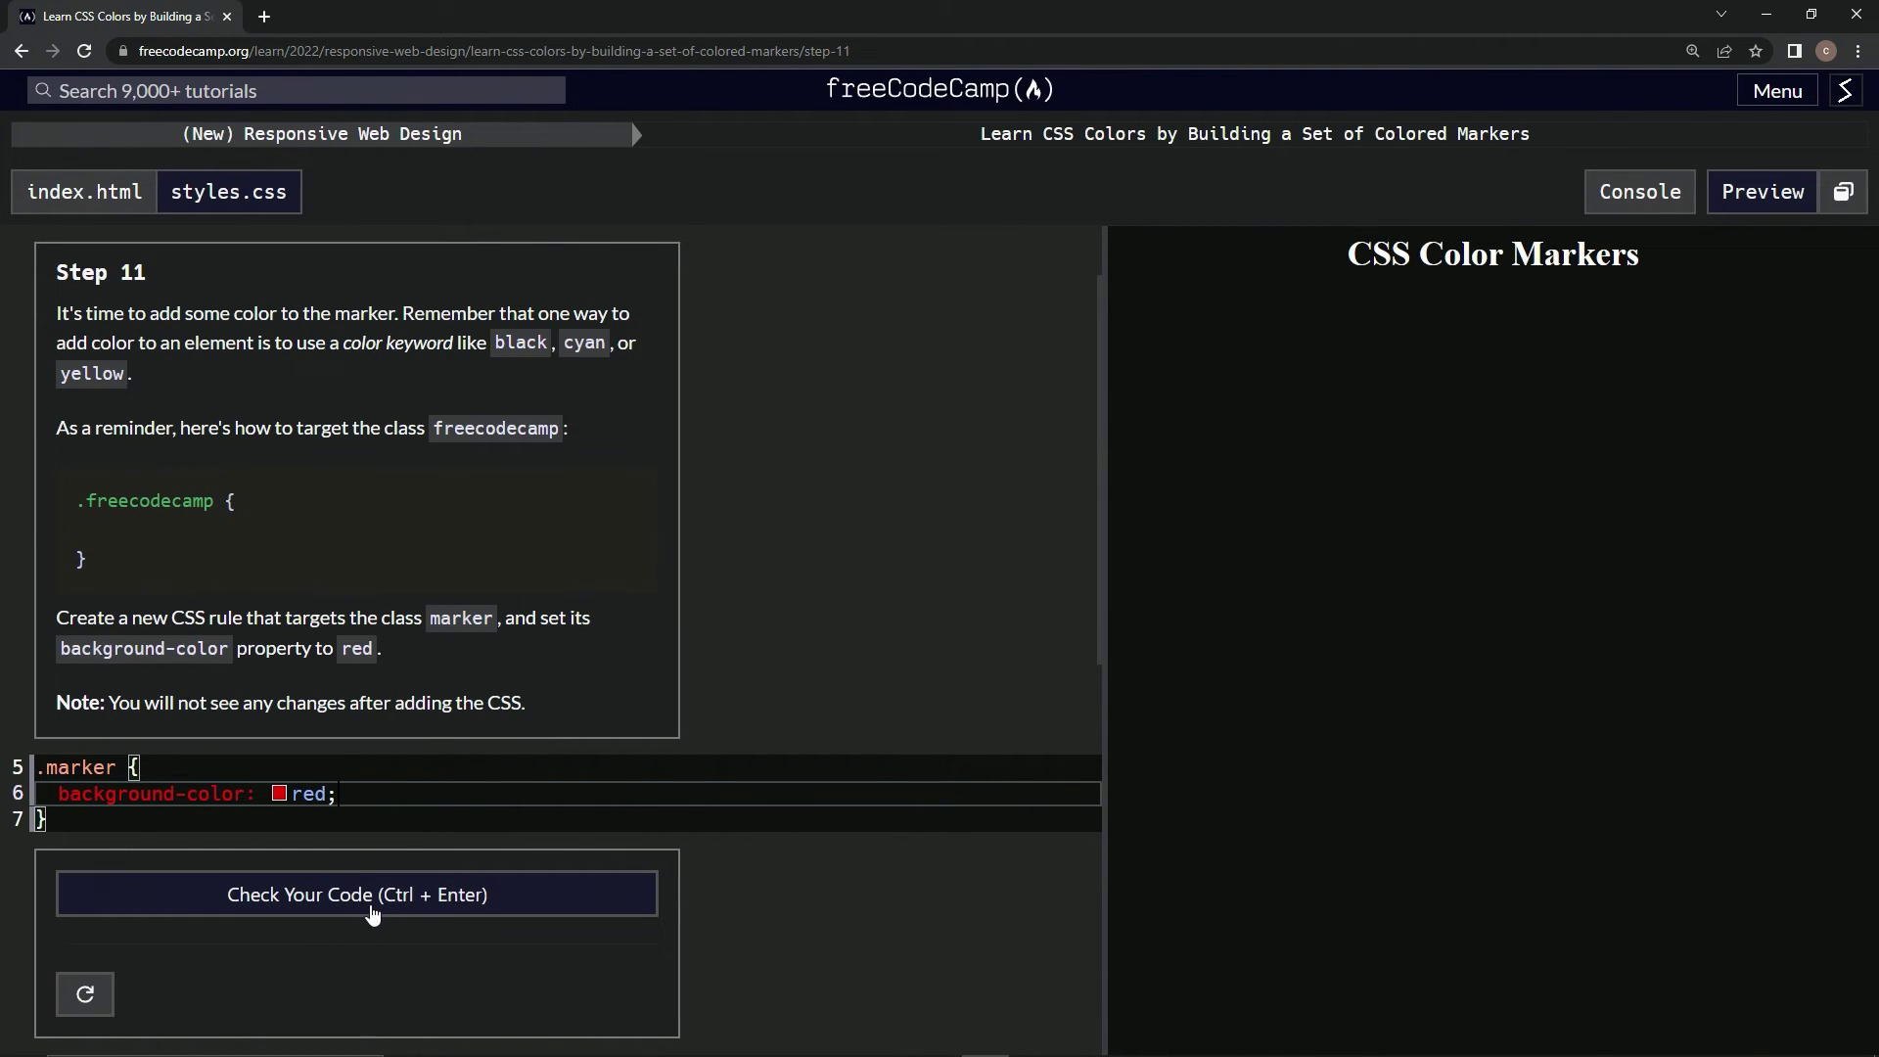
- Pass the Step 11 code check and submit to advance to Step 12
{"action": "left_click", "coordinate": [371, 897]}
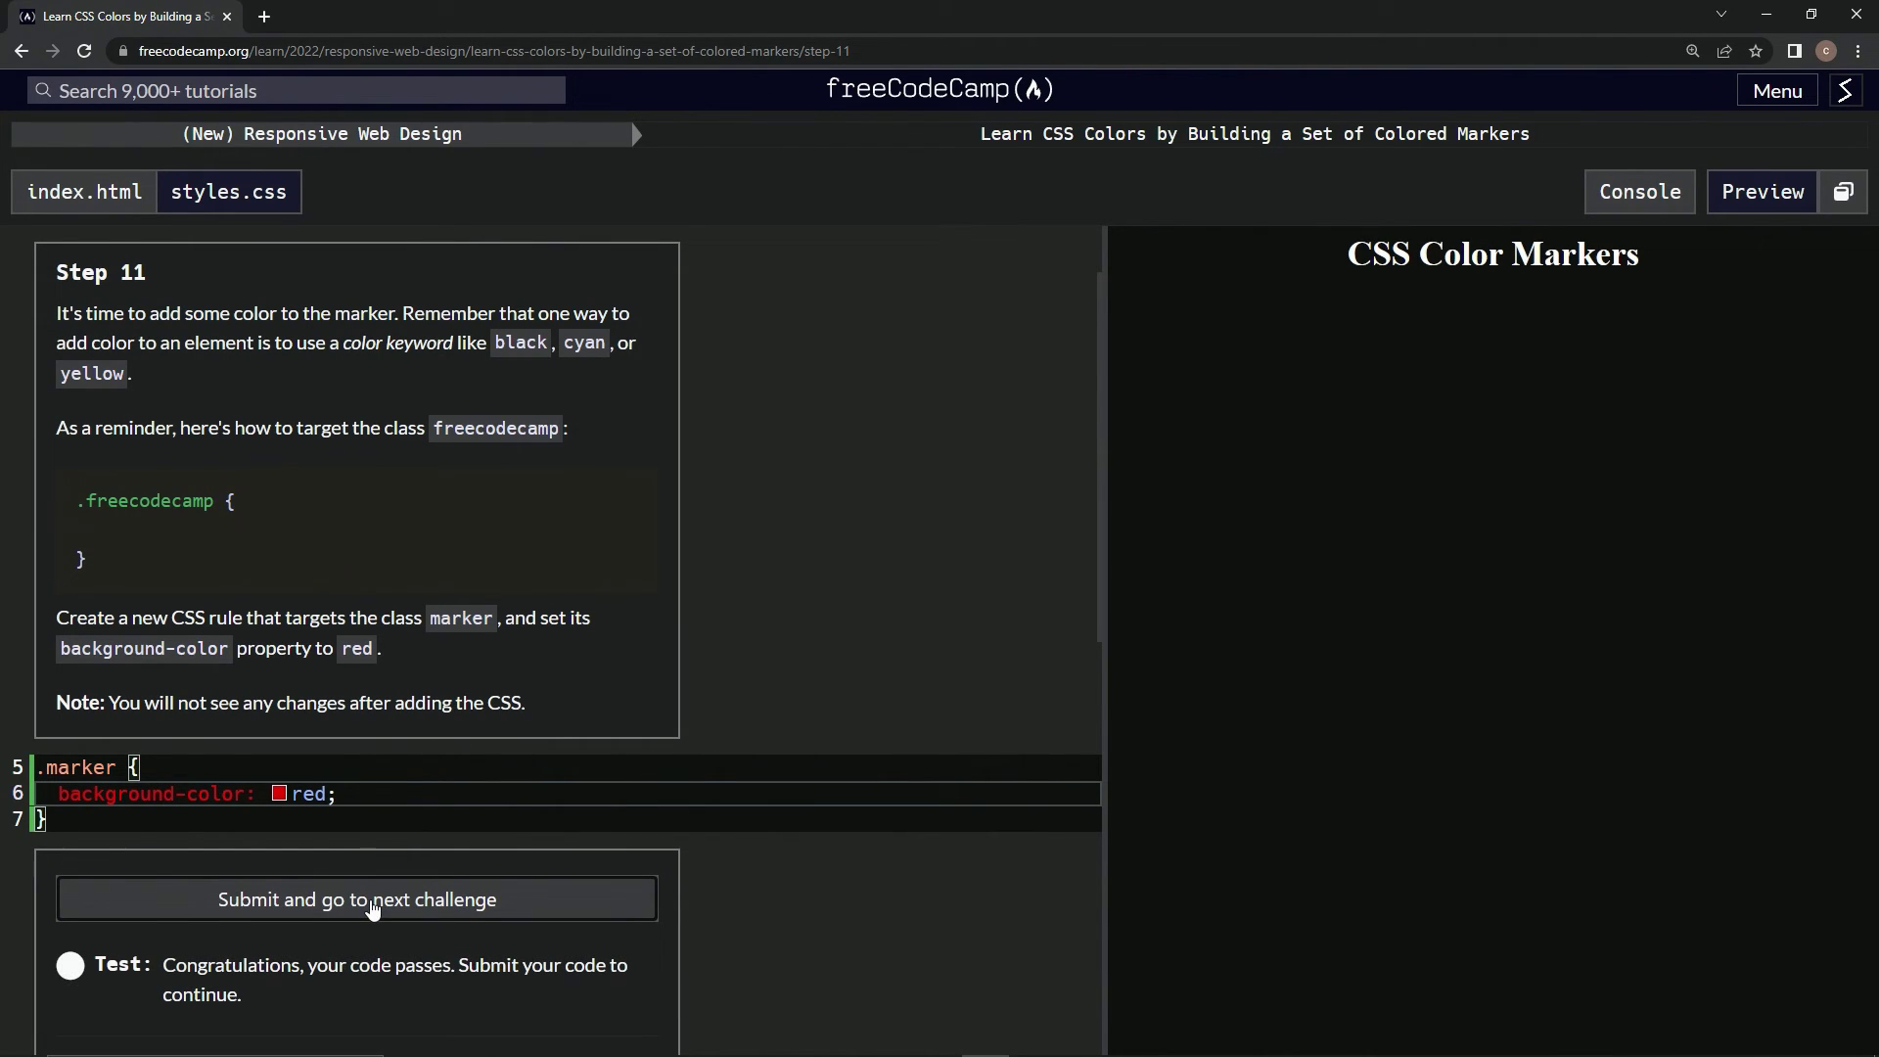
{"action": "left_click", "coordinate": [372, 906]}
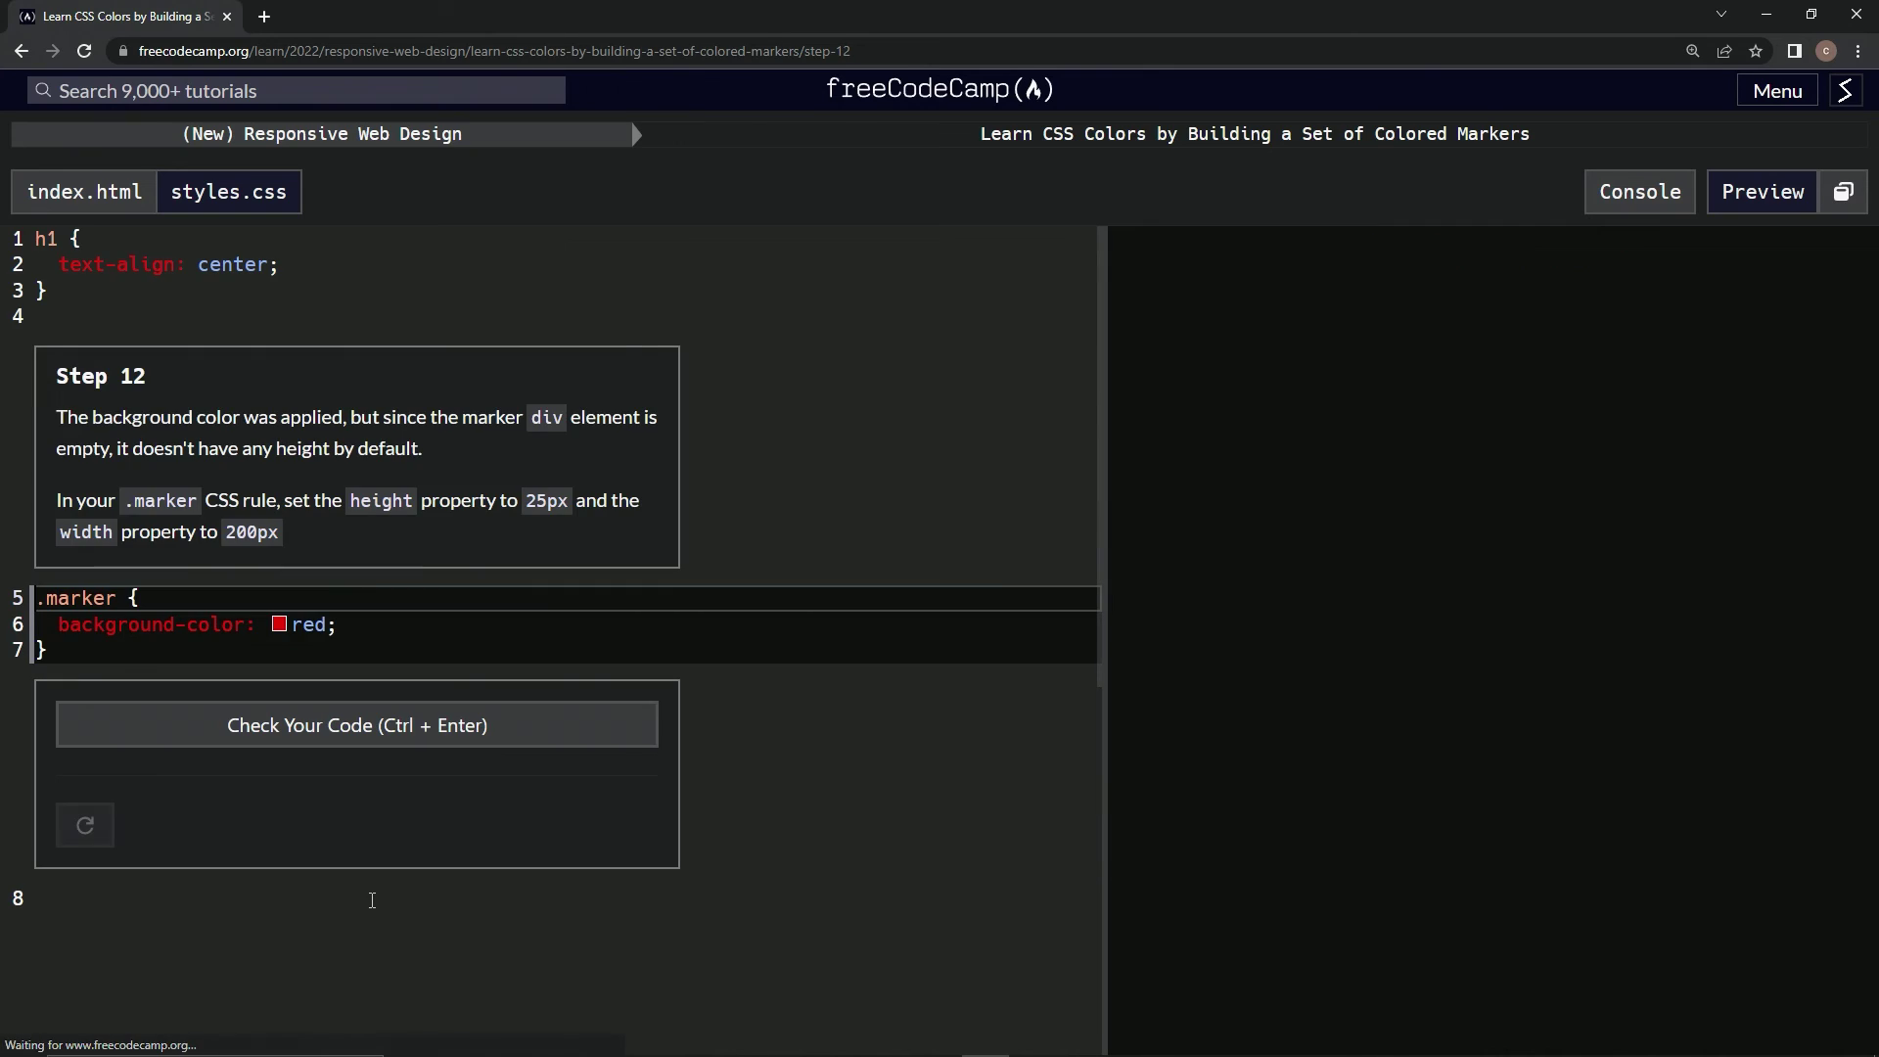